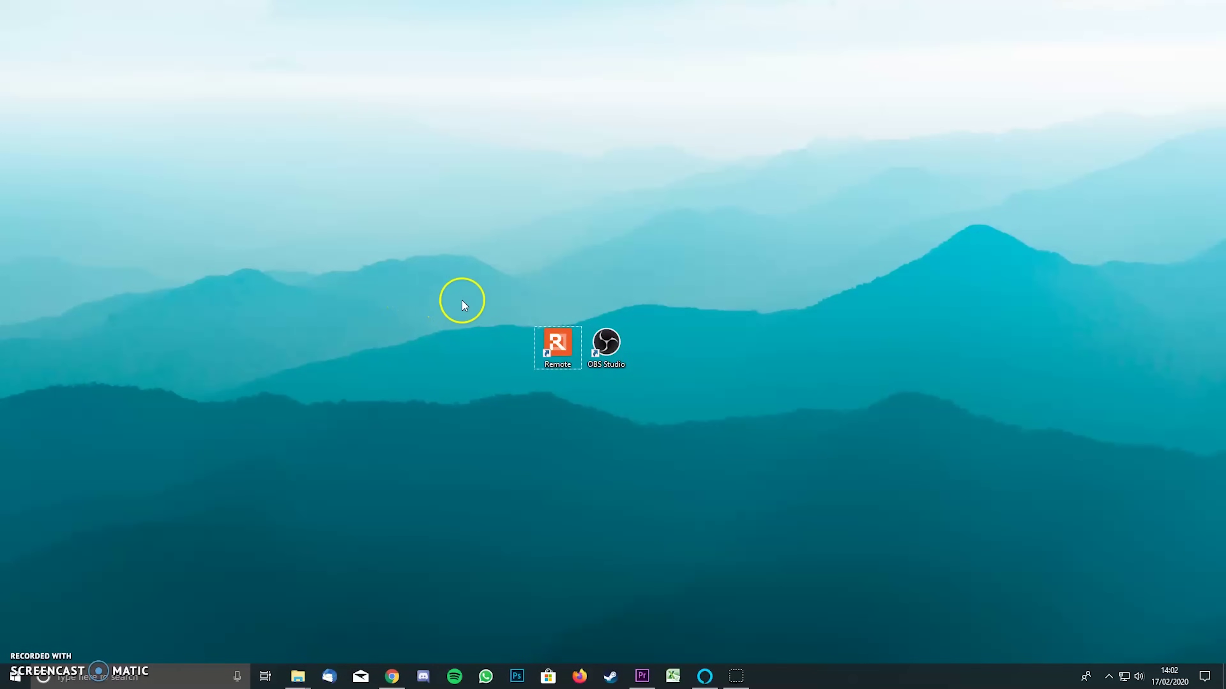
Step: Launch the Imaging Edge Remote app from its desktop shortcut
{"action": "left_click_drag", "start_coordinate": [461, 299], "coordinate": [704, 381]}
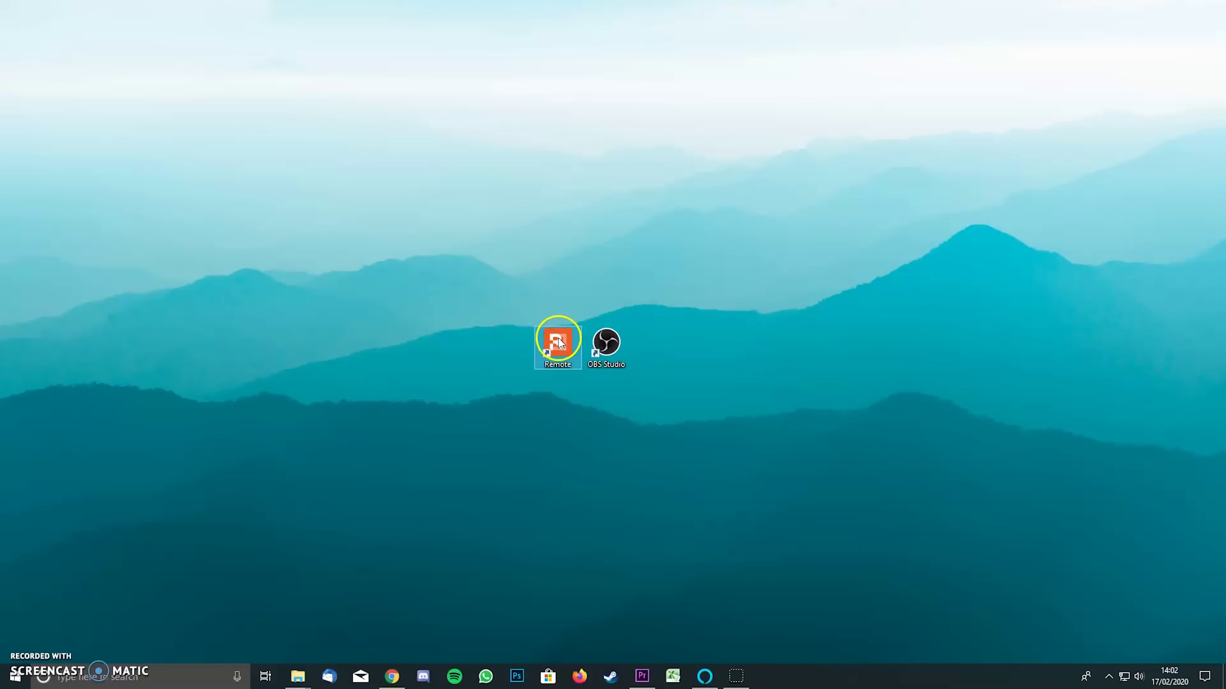
{"action": "left_click", "coordinate": [589, 353], "text": "ctrl"}
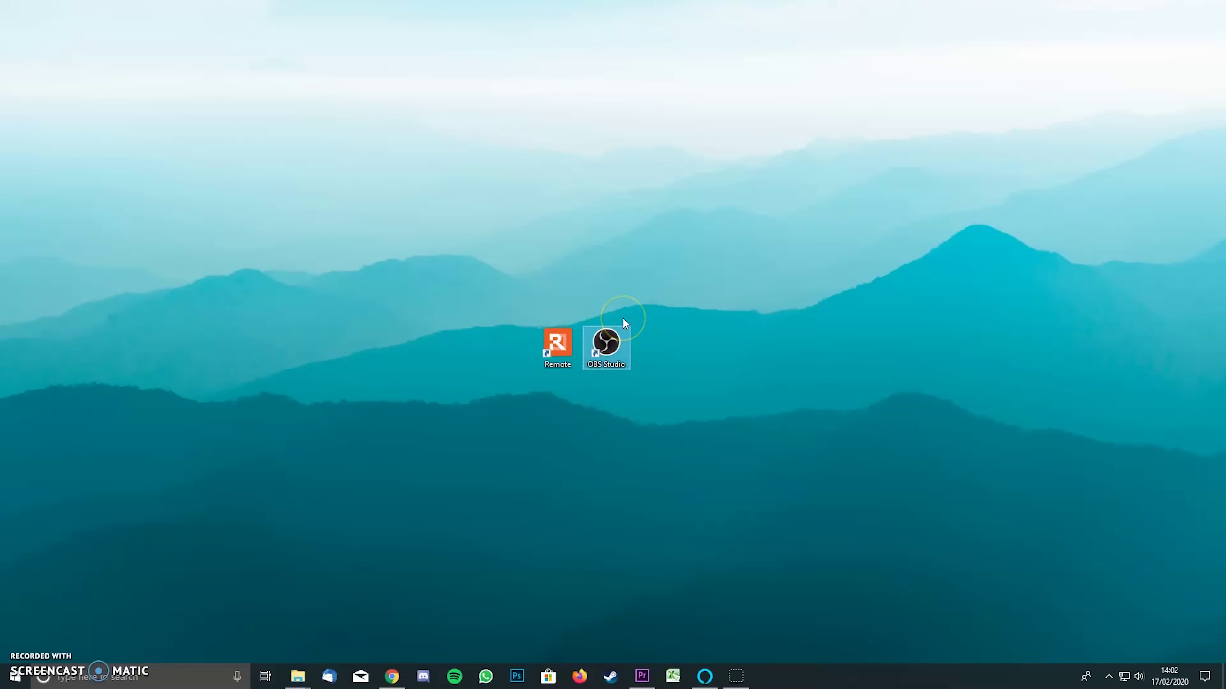
{"action": "left_click_drag", "start_coordinate": [470, 289], "coordinate": [700, 388]}
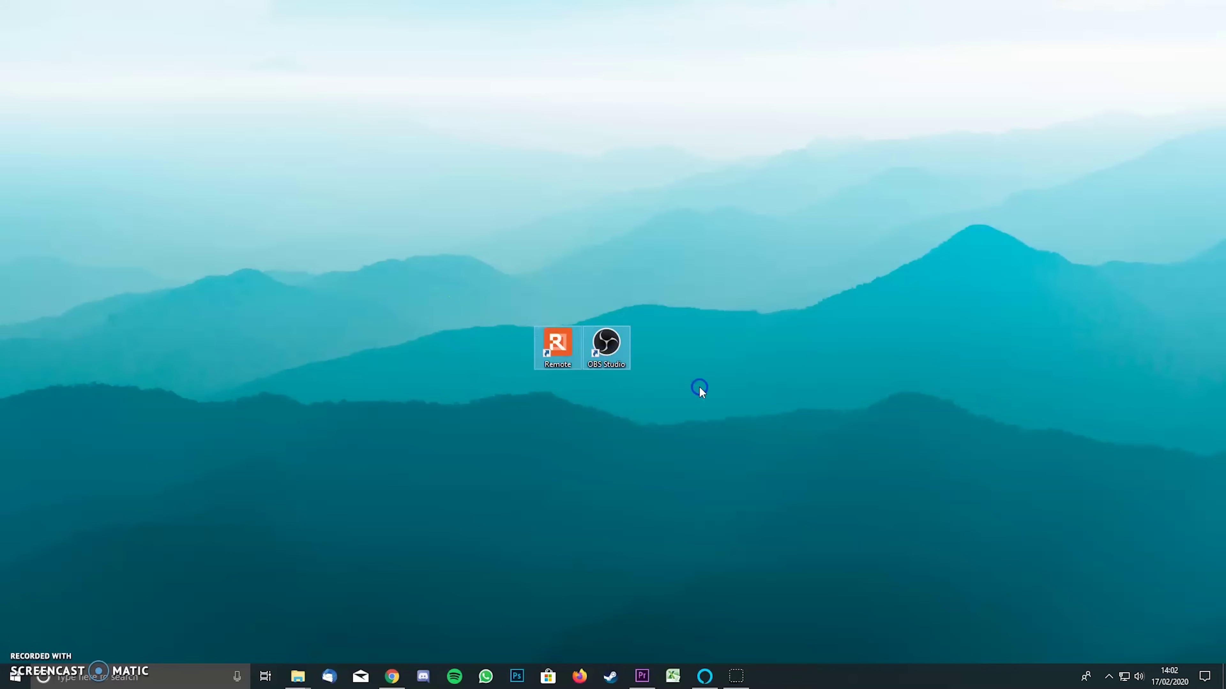
{"action": "left_click", "coordinate": [692, 285]}
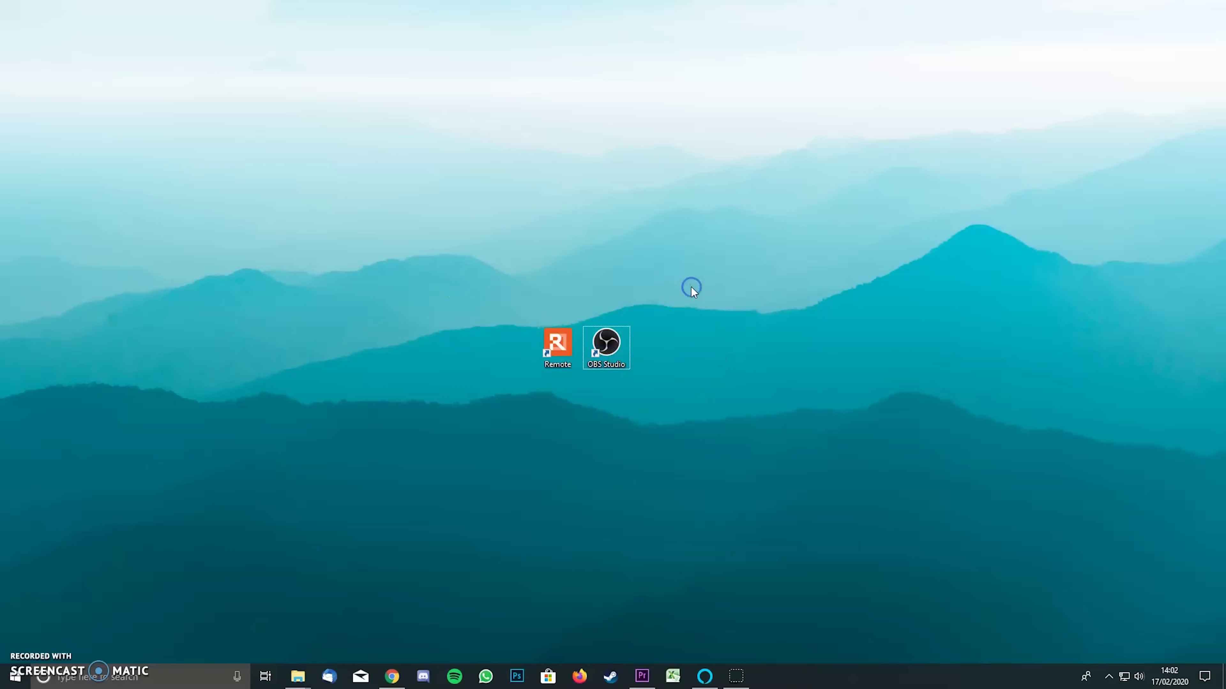
{"action": "left_click", "coordinate": [561, 344]}
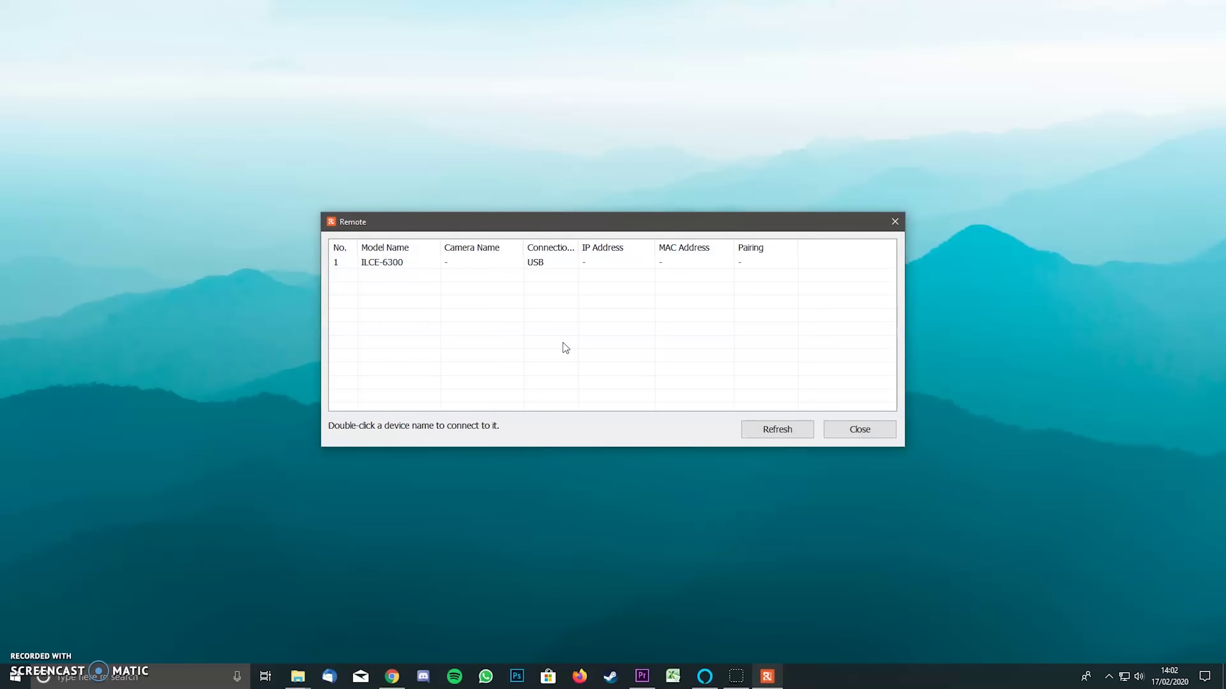
Step: Pick the ILCE-6300 camera from Remote's USB device list
{"action": "left_click", "coordinate": [407, 263]}
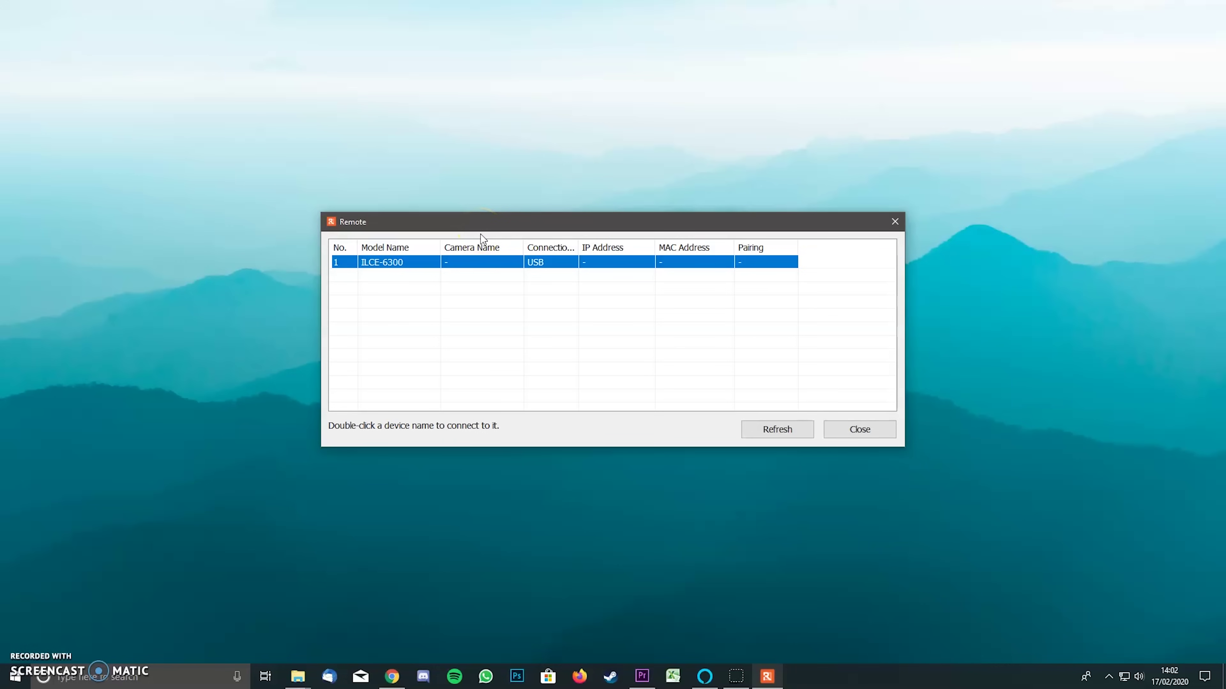
{"action": "left_click", "coordinate": [480, 240]}
Step: Connect to the ILCE-6300, turn on AF/AE, then minimize the Remote window
{"action": "double_click", "coordinate": [412, 264]}
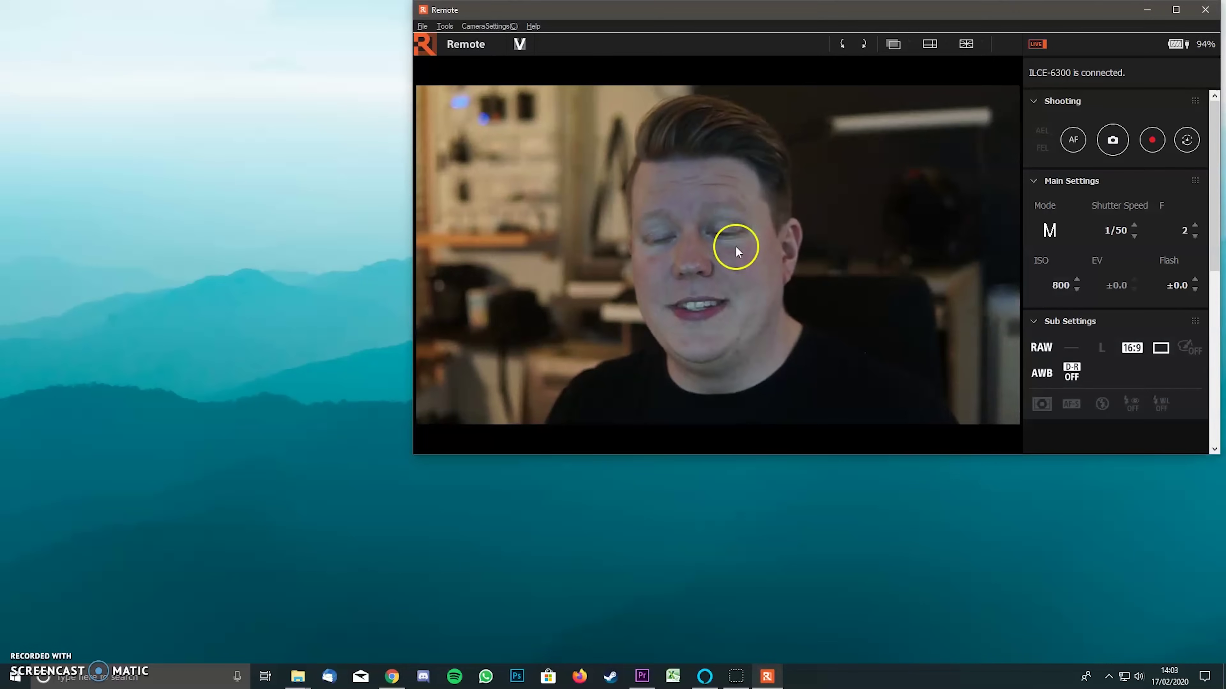
{"action": "left_click_drag", "start_coordinate": [1003, 13], "coordinate": [795, 87]}
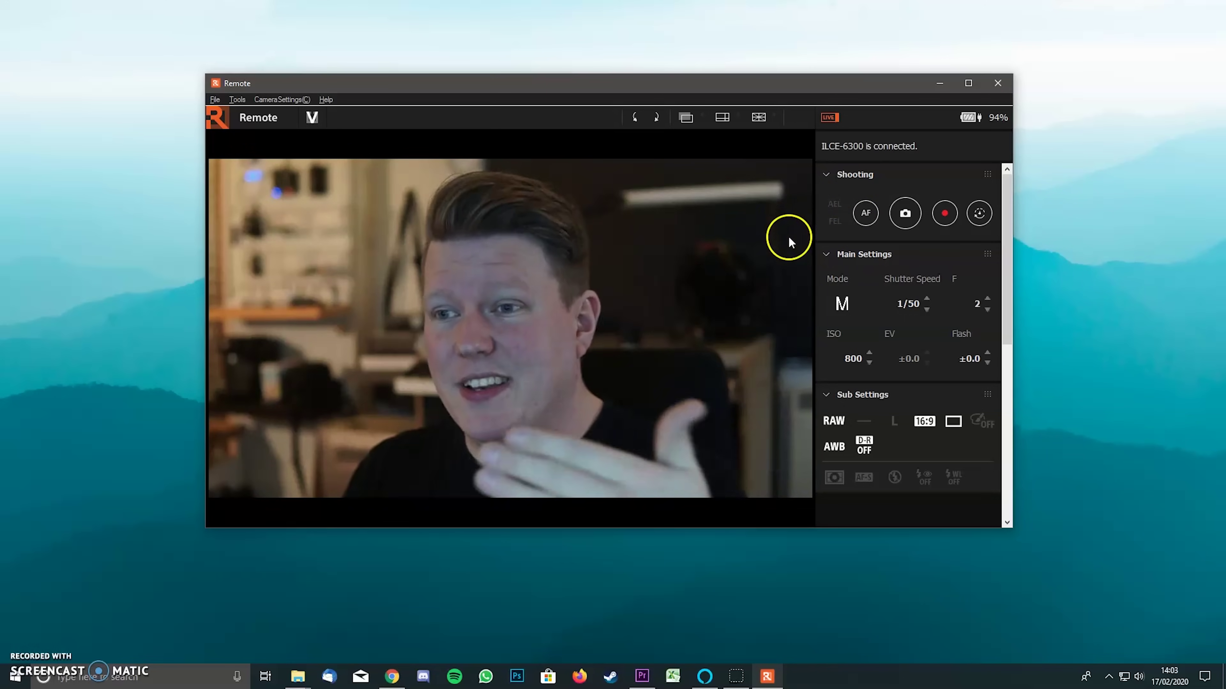
{"action": "left_click", "coordinate": [864, 215]}
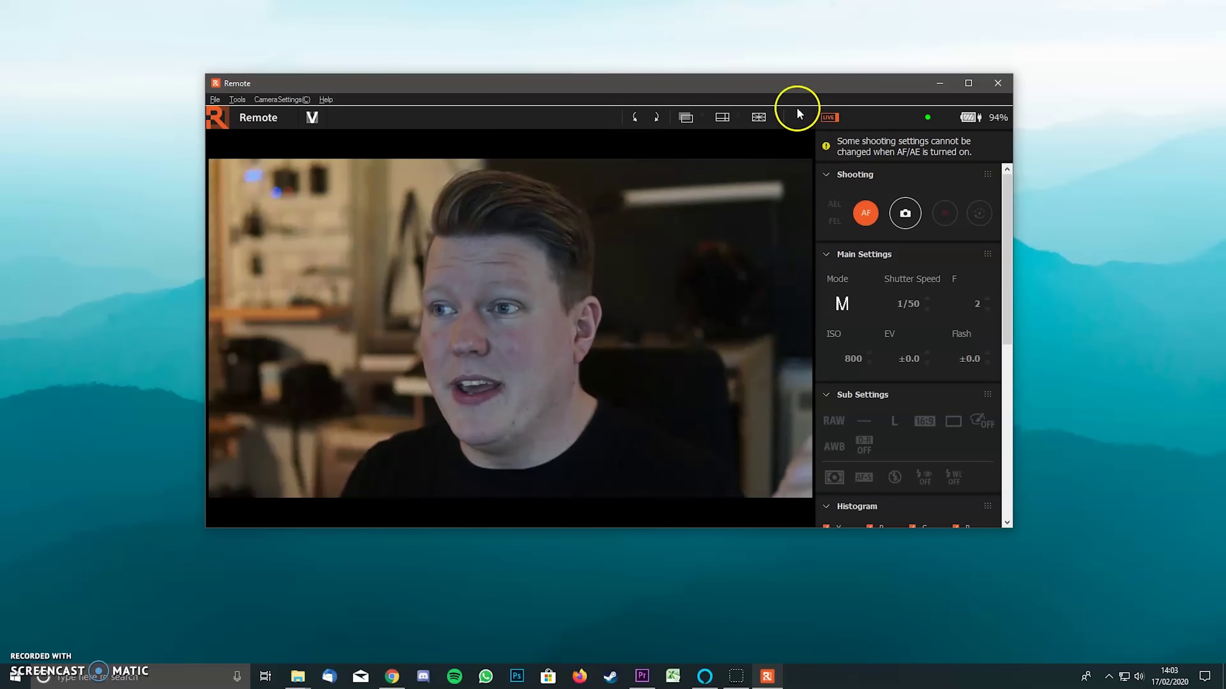
{"action": "left_click_drag", "start_coordinate": [821, 91], "coordinate": [1014, 30]}
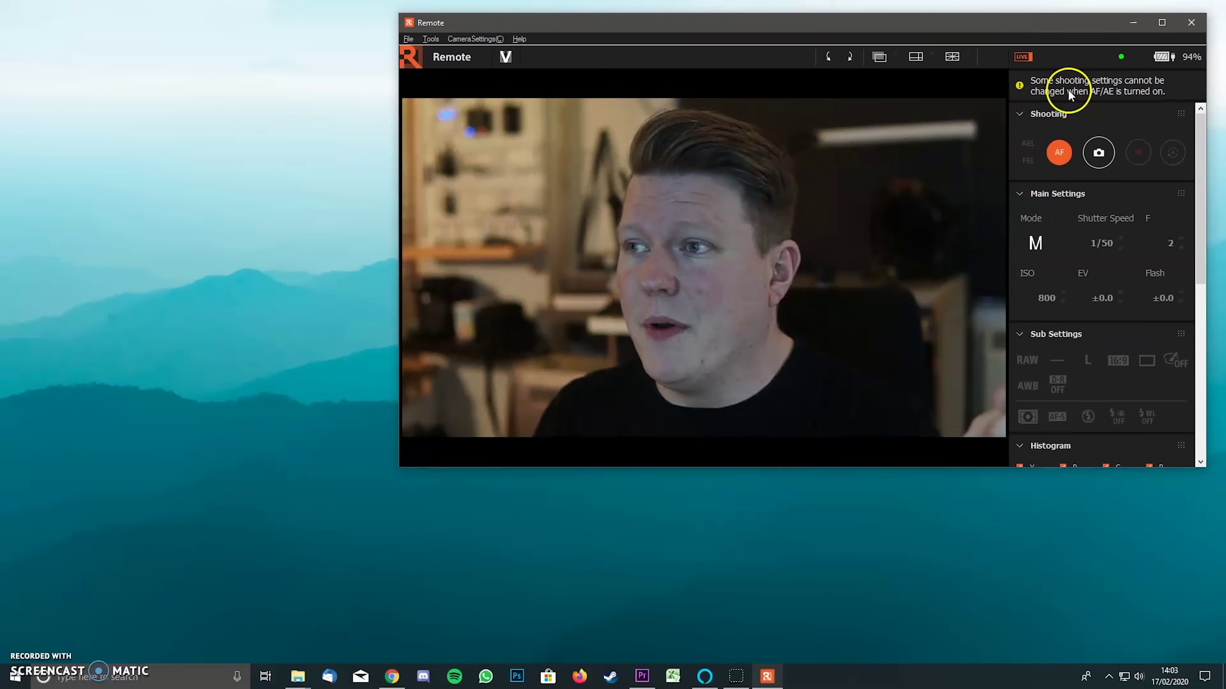
{"action": "left_click", "coordinate": [1136, 23]}
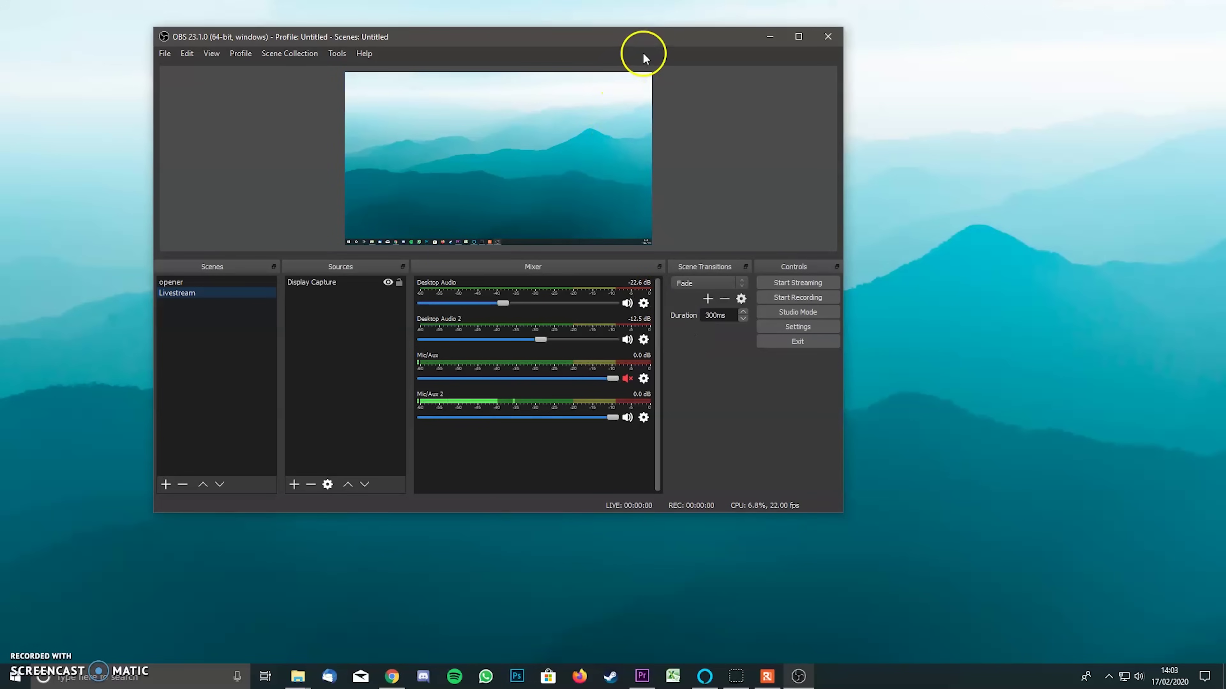
Step: Place OBS at the upper left with the Remote live view restored beside it
{"action": "left_click_drag", "start_coordinate": [643, 54], "coordinate": [534, 48]}
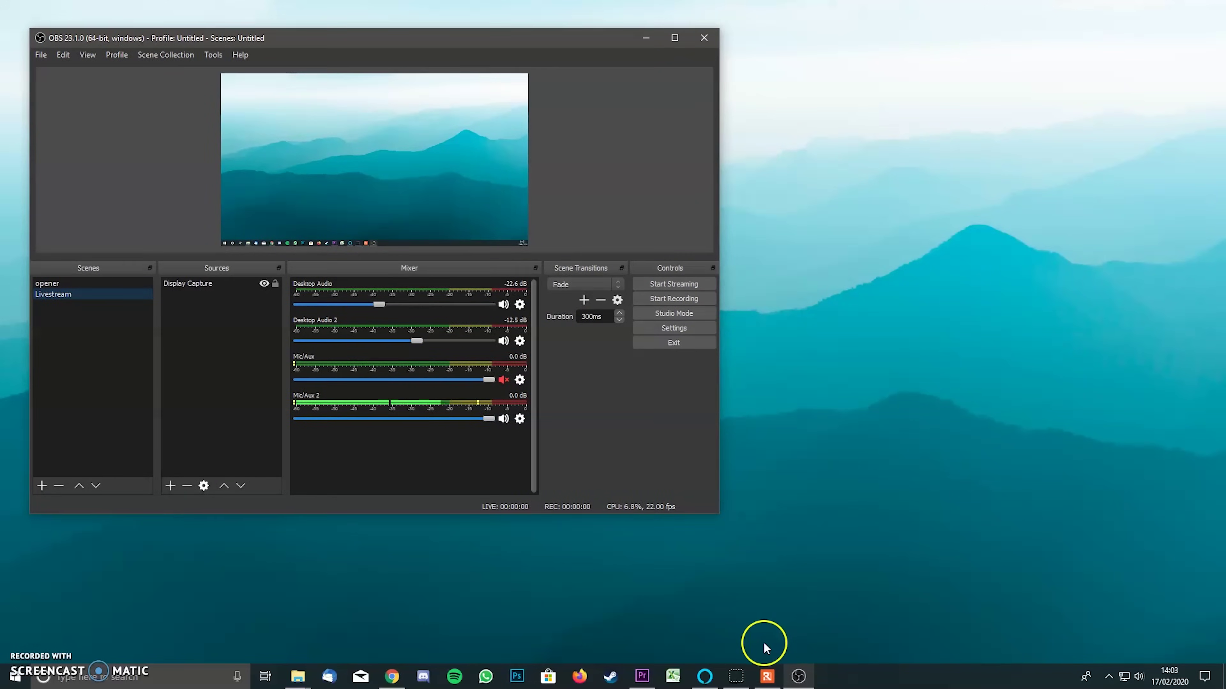
{"action": "left_click", "coordinate": [766, 677]}
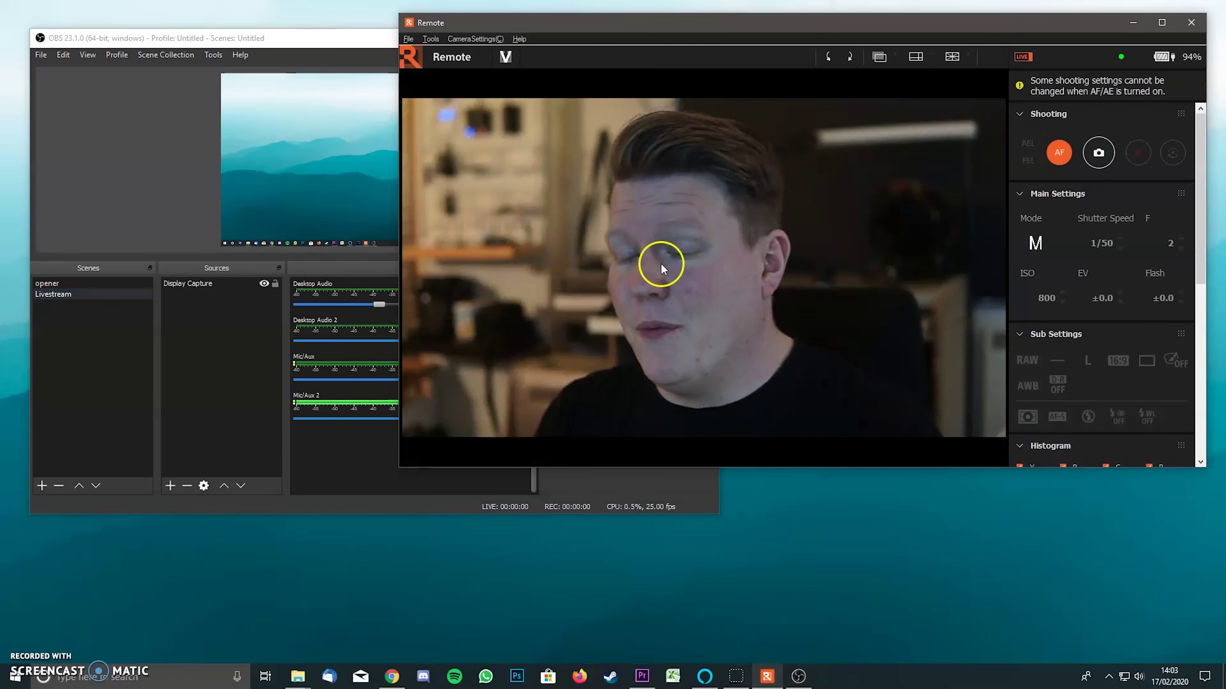
{"action": "left_click", "coordinate": [174, 213]}
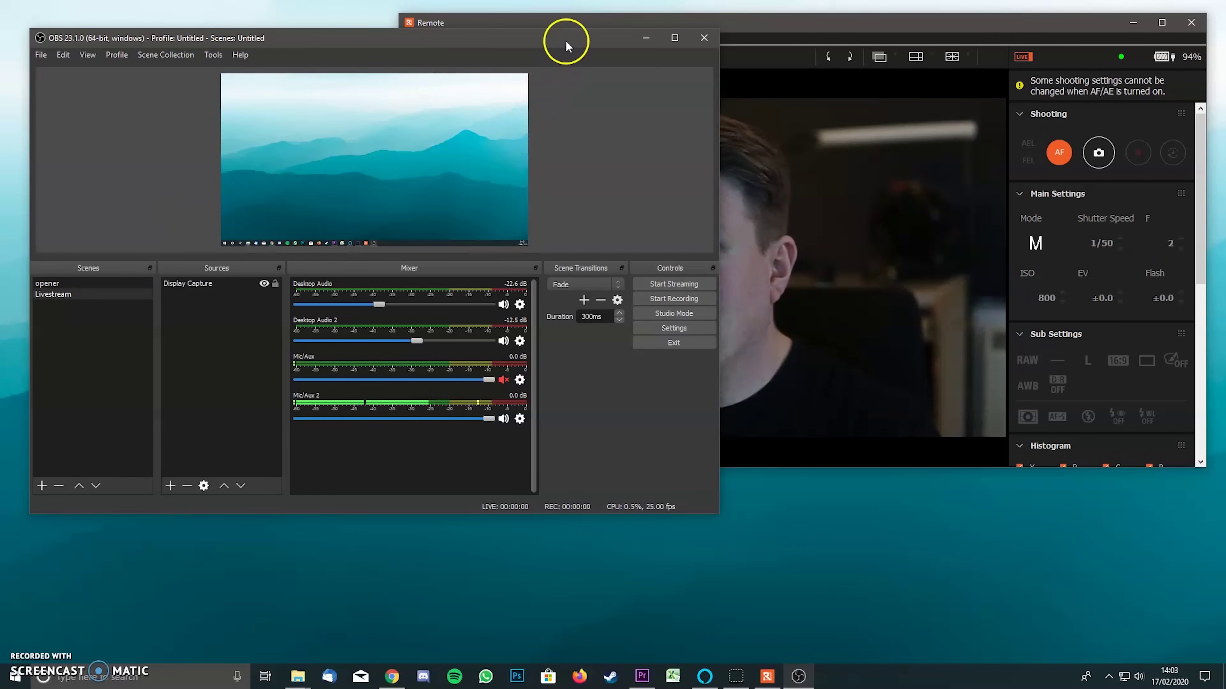
{"action": "mouse_move", "coordinate": [566, 46]}
{"action": "left_mouse_down"}
{"action": "mouse_move", "coordinate": [545, 4]}
{"action": "mouse_move", "coordinate": [555, 25]}
{"action": "left_mouse_up"}
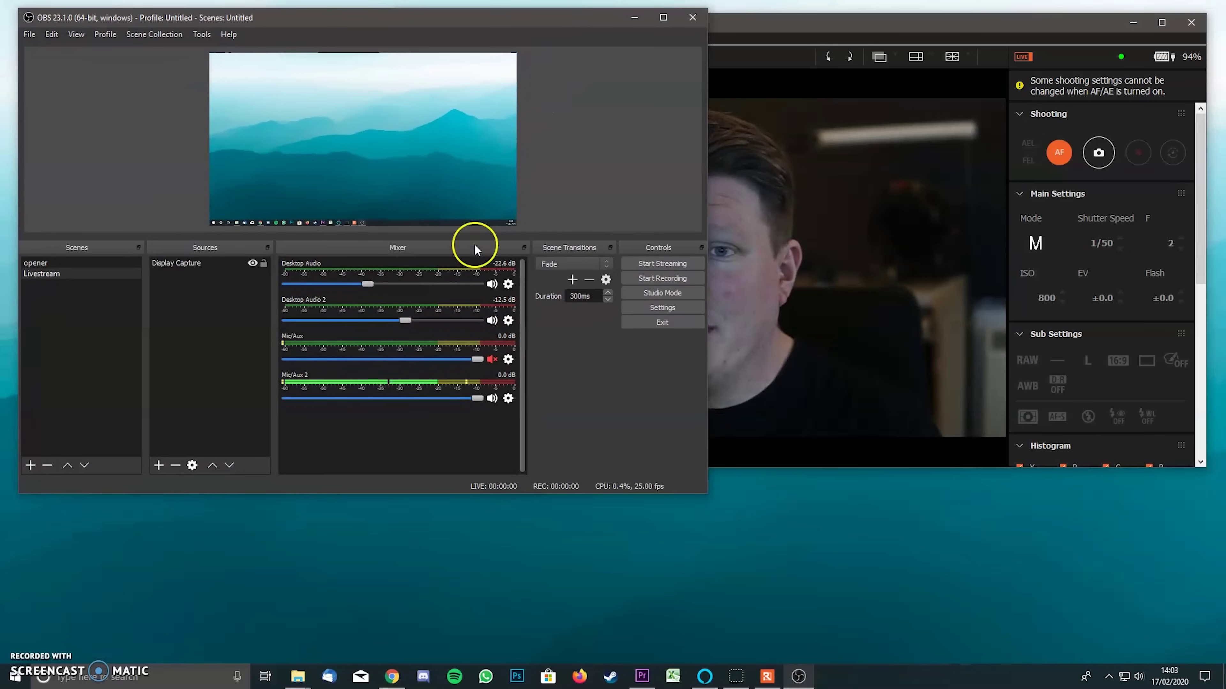
Step: Add a Window Capture source named a6300 capturing the [Remote.exe]: Remote window
{"action": "left_click", "coordinate": [160, 475]}
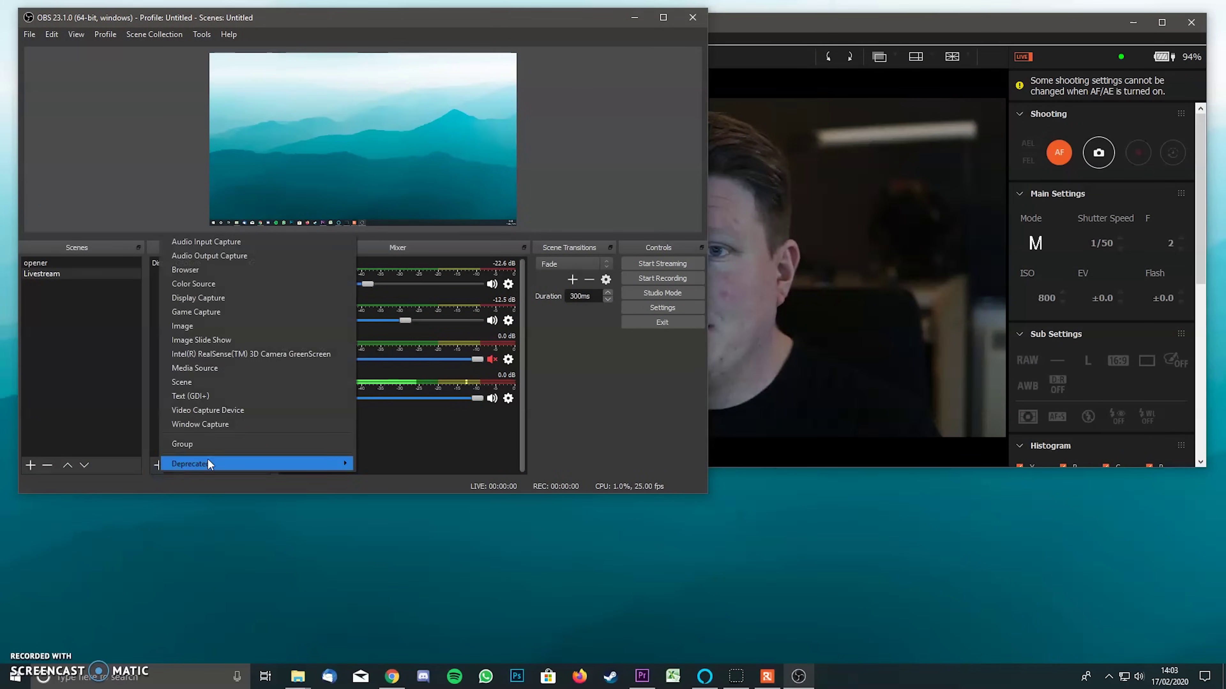
{"action": "left_click", "coordinate": [291, 427]}
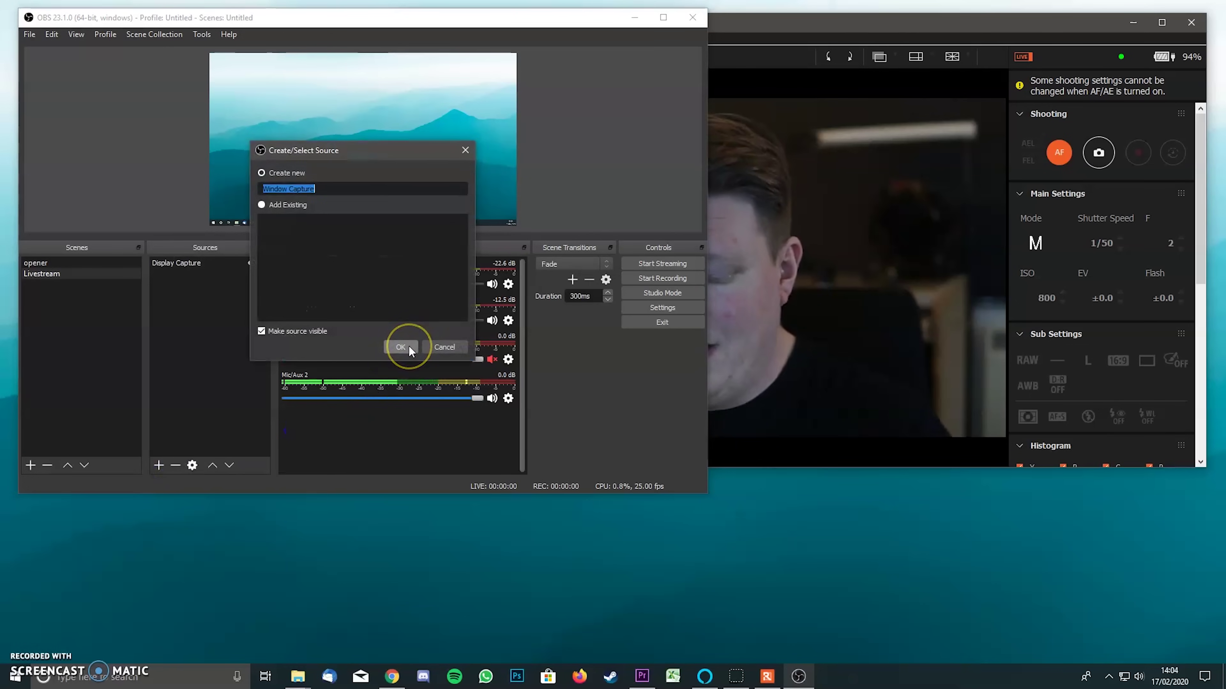
{"action": "type", "text": "a6300"}
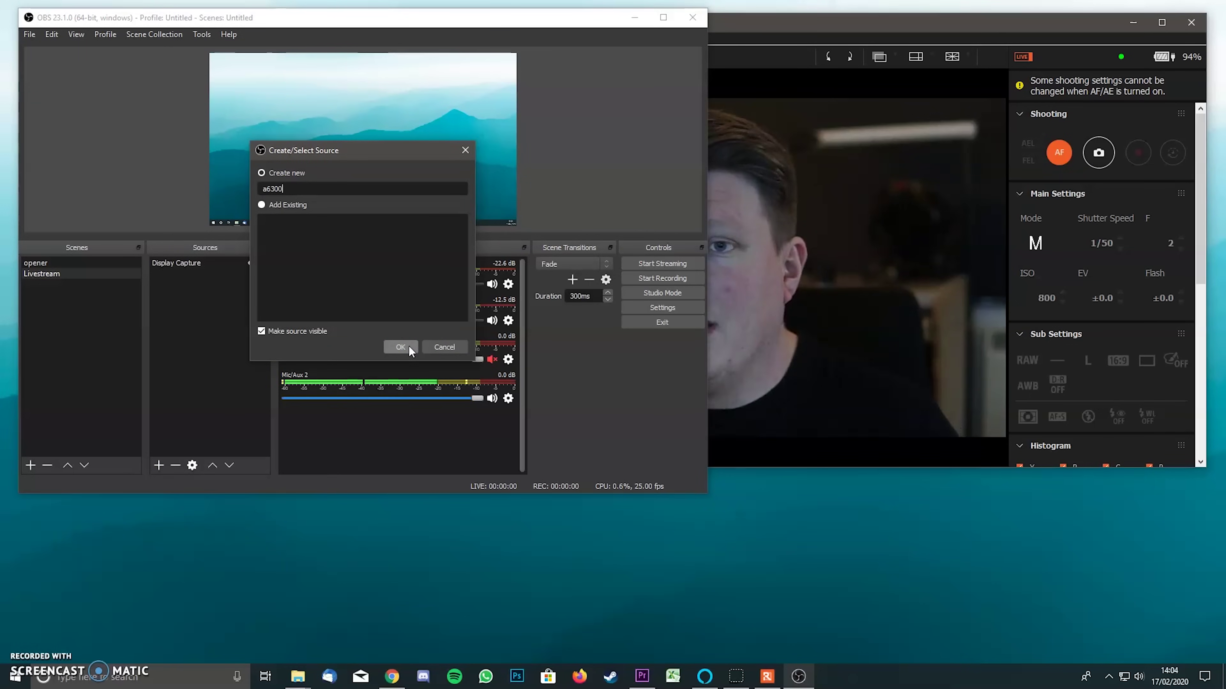
{"action": "left_click", "coordinate": [407, 347]}
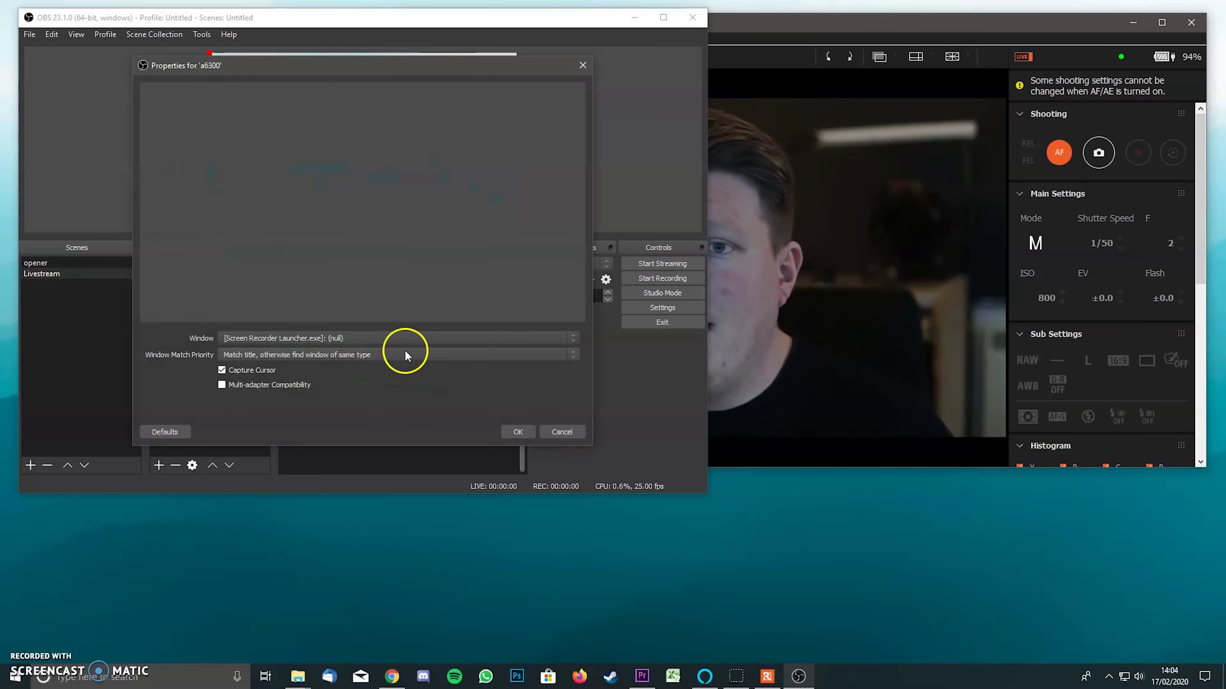
{"action": "left_click", "coordinate": [359, 339]}
{"action": "left_click", "coordinate": [366, 358]}
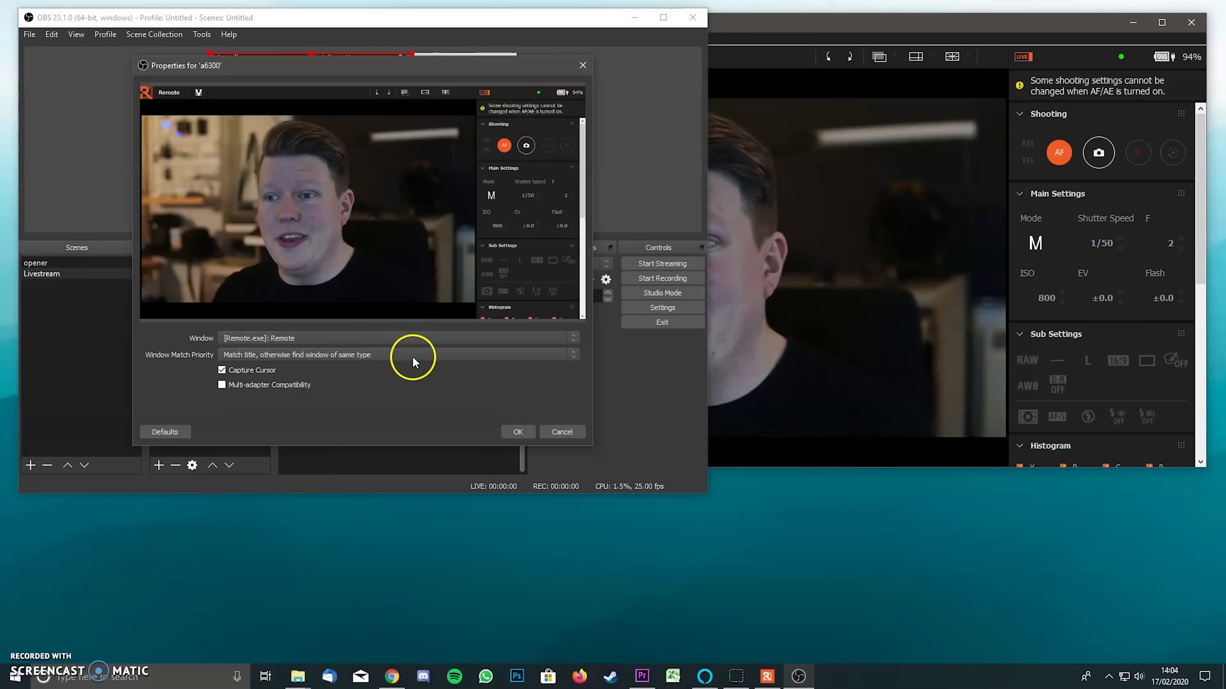
{"action": "left_click", "coordinate": [519, 433]}
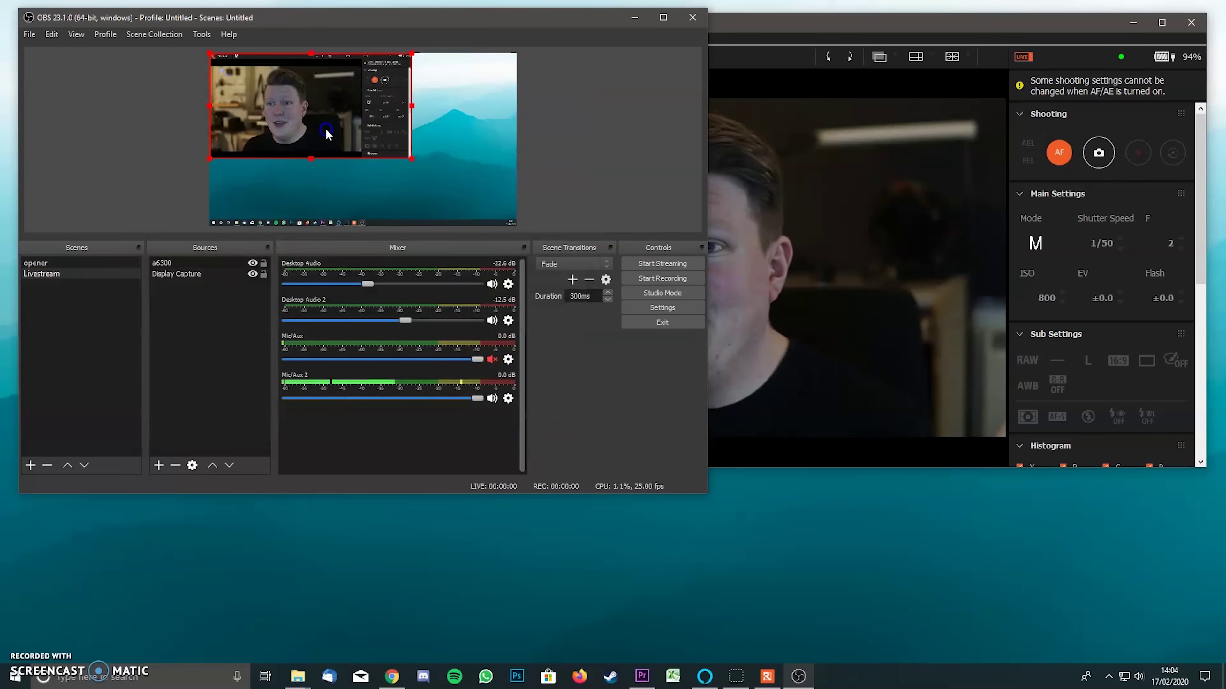
Step: Centre the a6300 capture on the Livestream canvas and maximize the OBS window
{"action": "left_click_drag", "start_coordinate": [326, 129], "coordinate": [391, 171]}
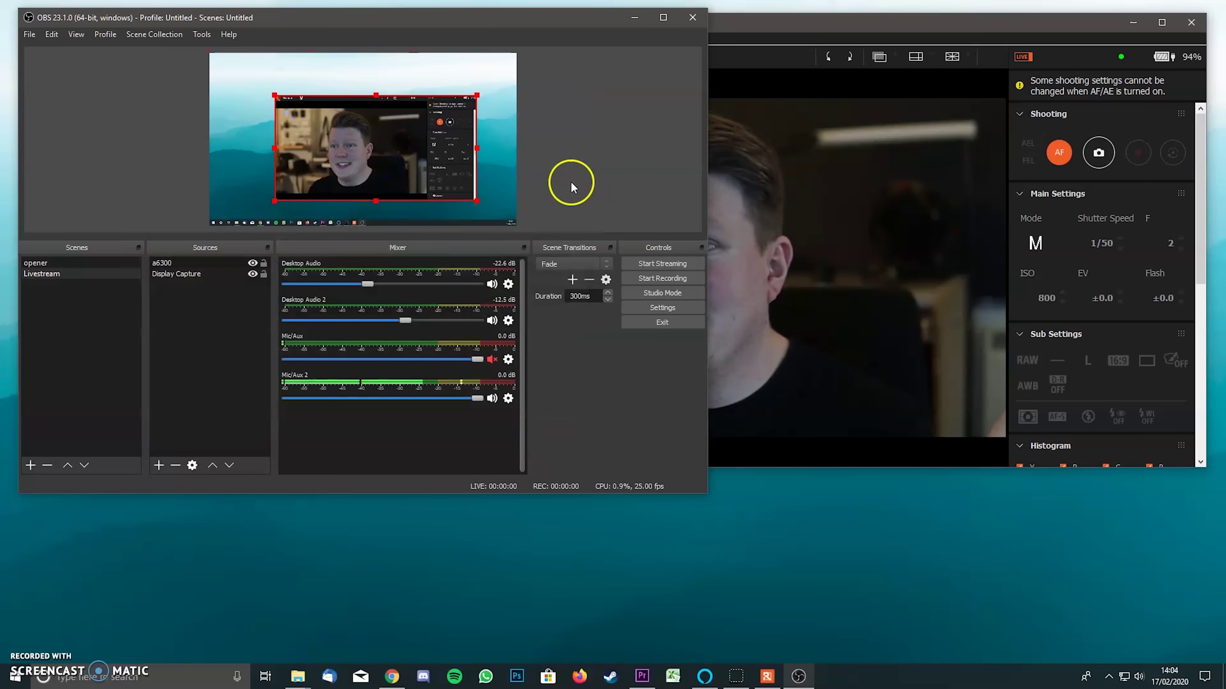
{"action": "left_click", "coordinate": [1132, 24]}
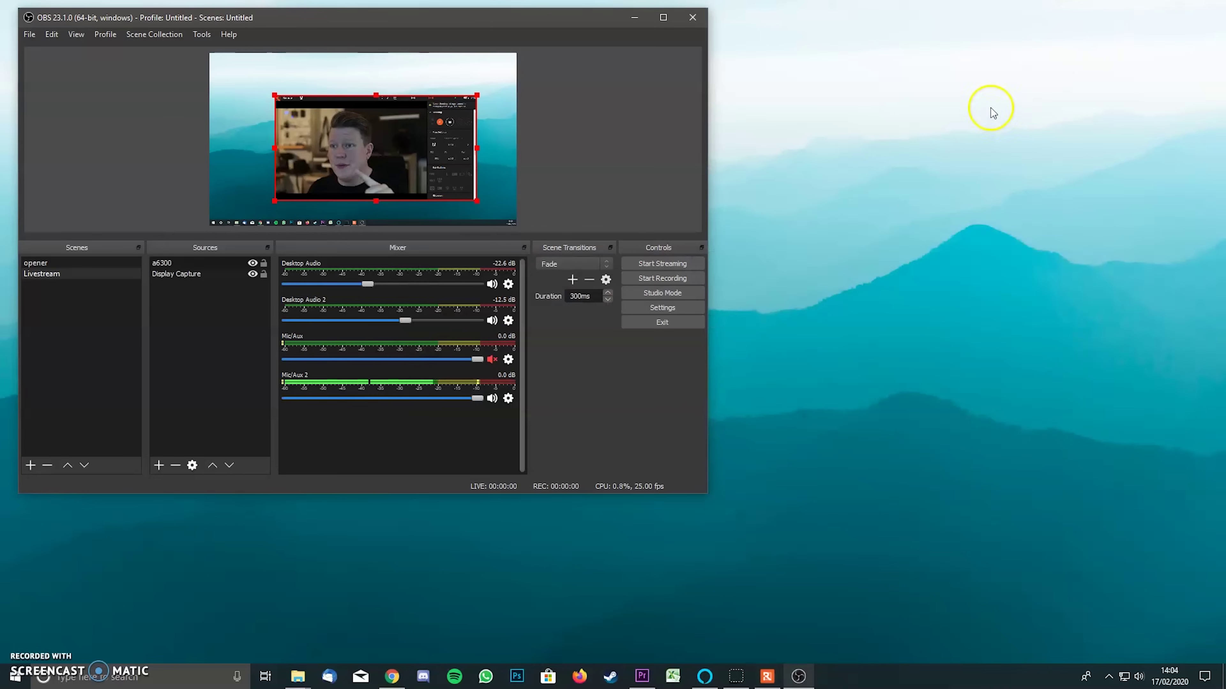
{"action": "left_click", "coordinate": [768, 677]}
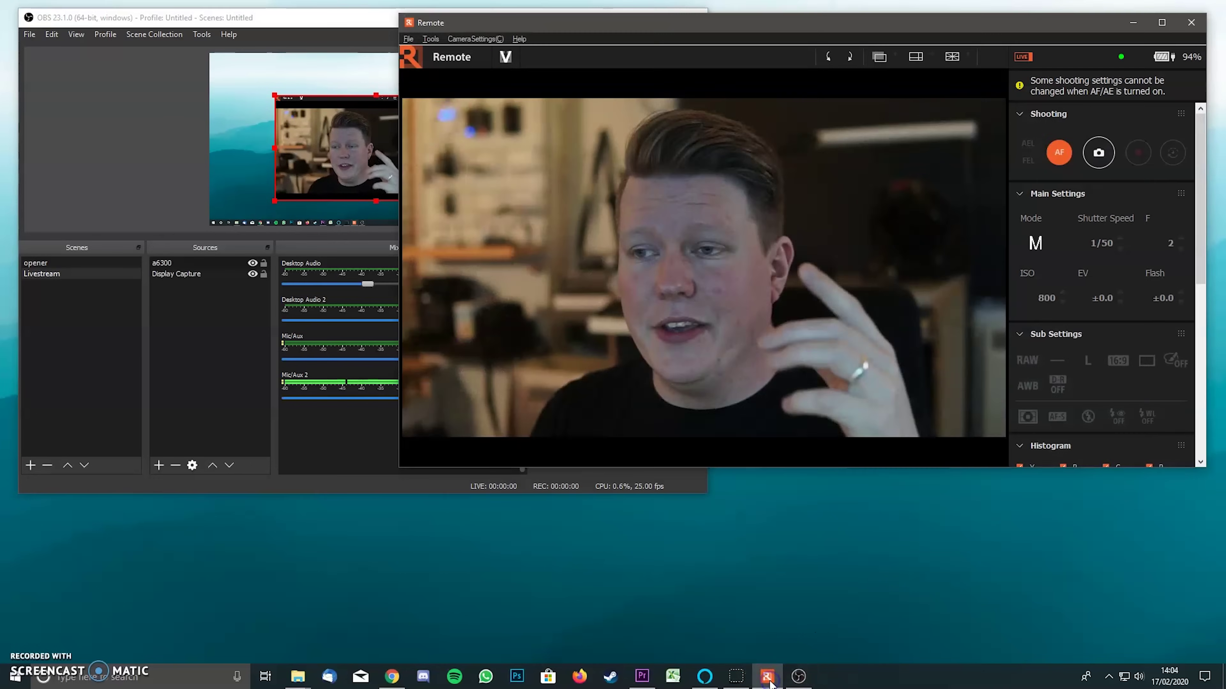
{"action": "left_click_drag", "start_coordinate": [282, 19], "coordinate": [331, 5]}
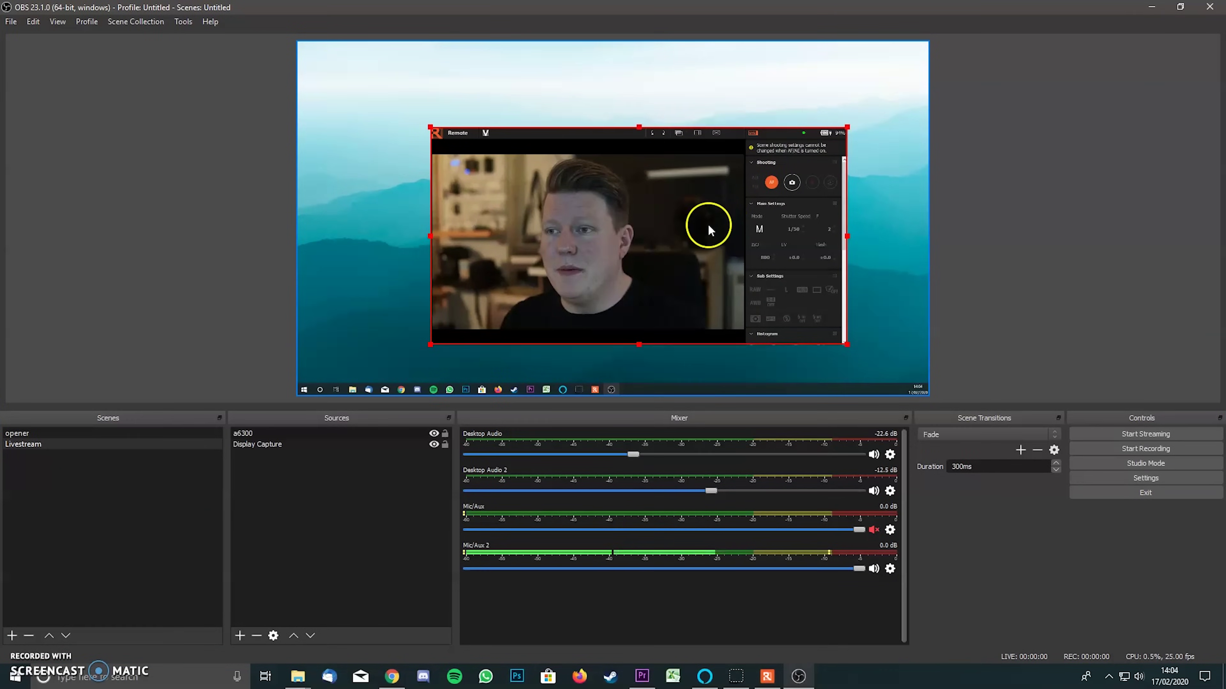
Step: Crop the Remote controls and black bar off a6300, shrink it, and move it bottom-right
{"action": "left_click_drag", "start_coordinate": [630, 225], "coordinate": [631, 206]}
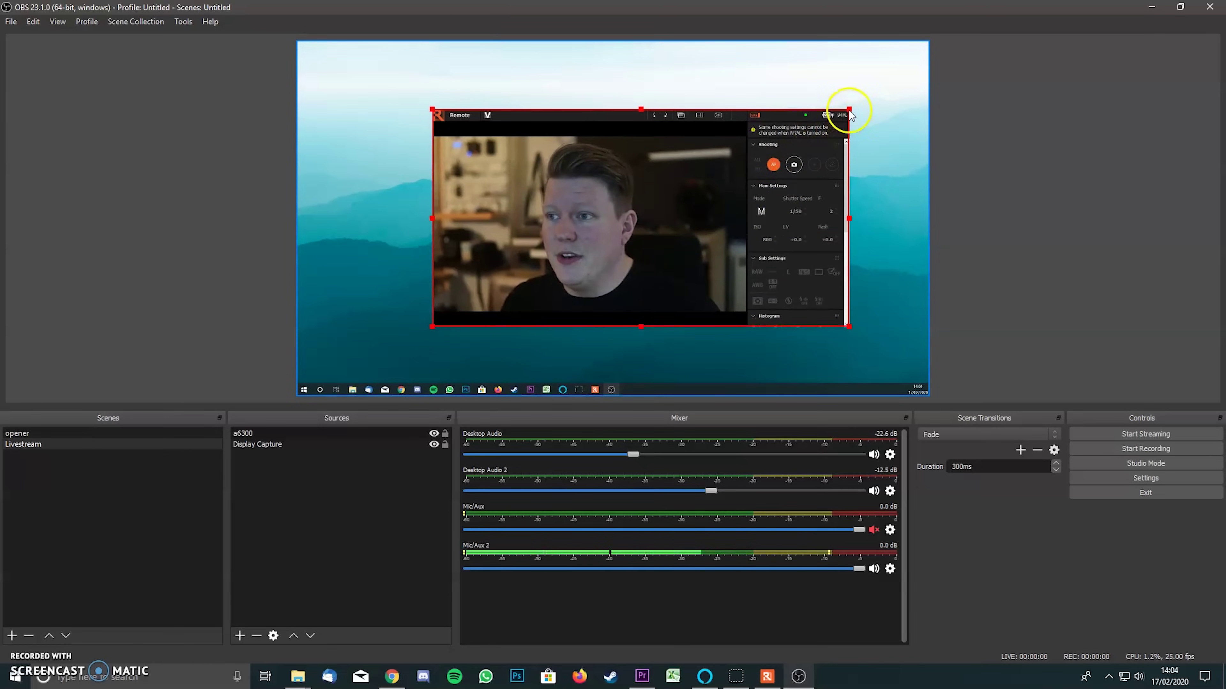
{"action": "left_click_drag", "start_coordinate": [844, 111], "coordinate": [745, 137]}
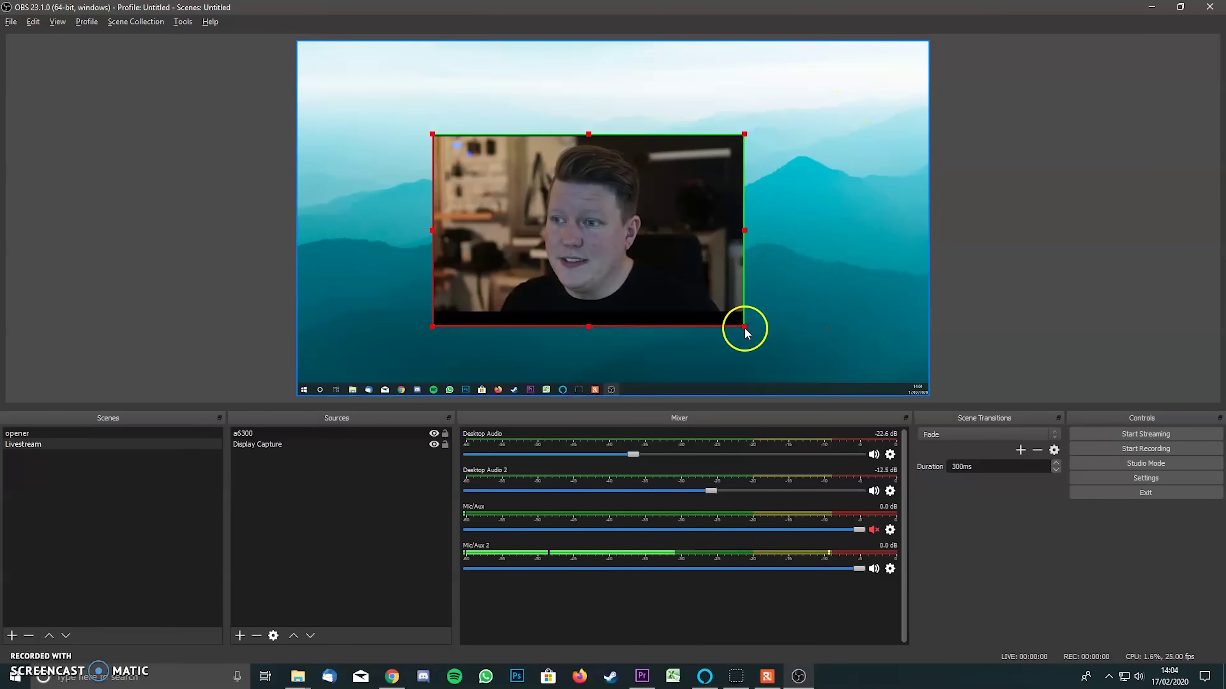
{"action": "left_click_drag", "start_coordinate": [745, 329], "coordinate": [734, 316]}
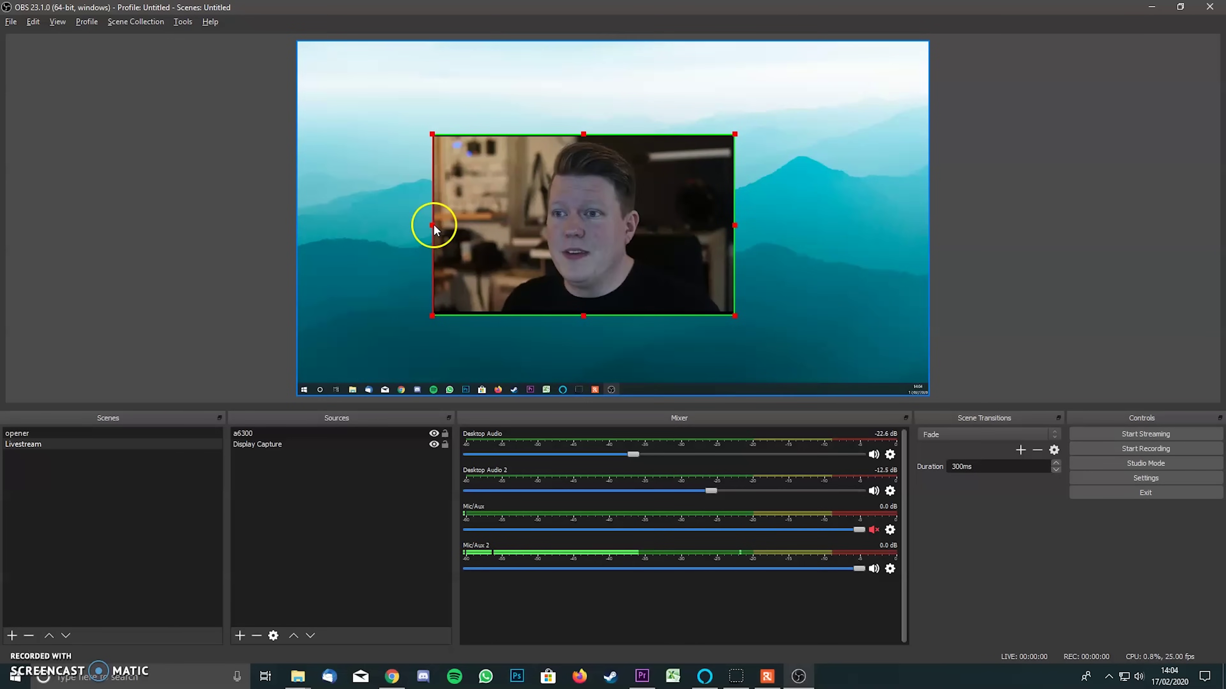
{"action": "left_click_drag", "start_coordinate": [434, 229], "coordinate": [468, 229]}
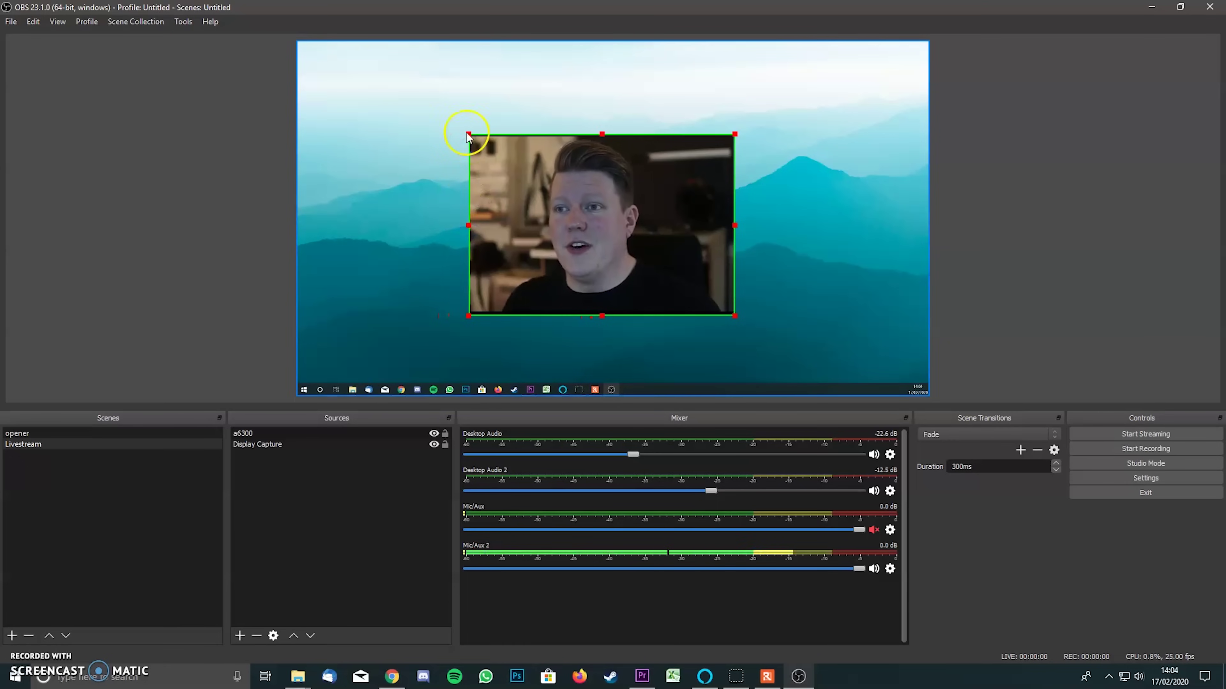
{"action": "left_click_drag", "start_coordinate": [469, 136], "coordinate": [533, 178]}
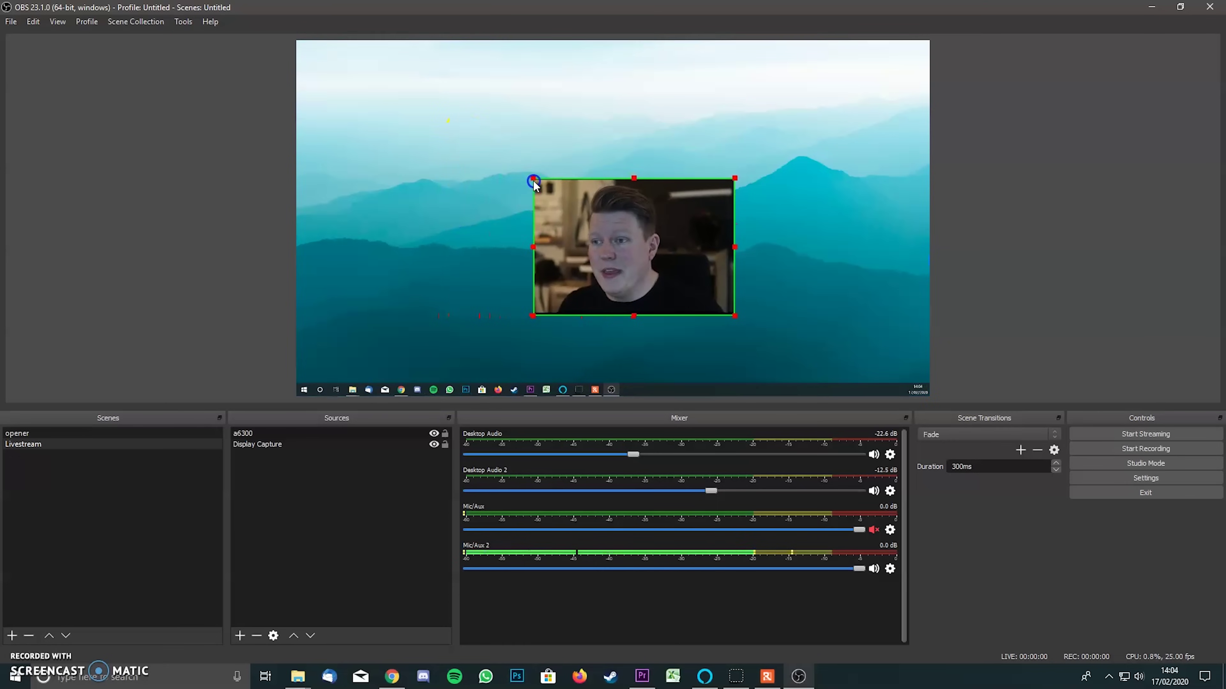
{"action": "left_click_drag", "start_coordinate": [569, 251], "coordinate": [771, 330]}
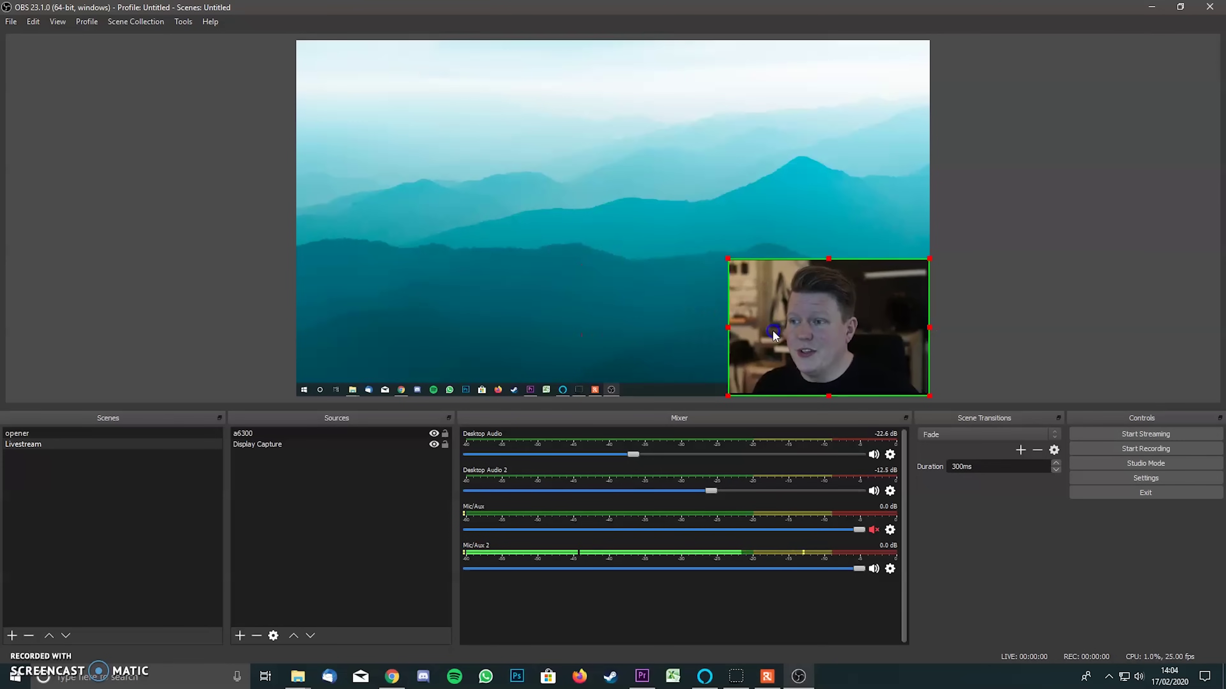